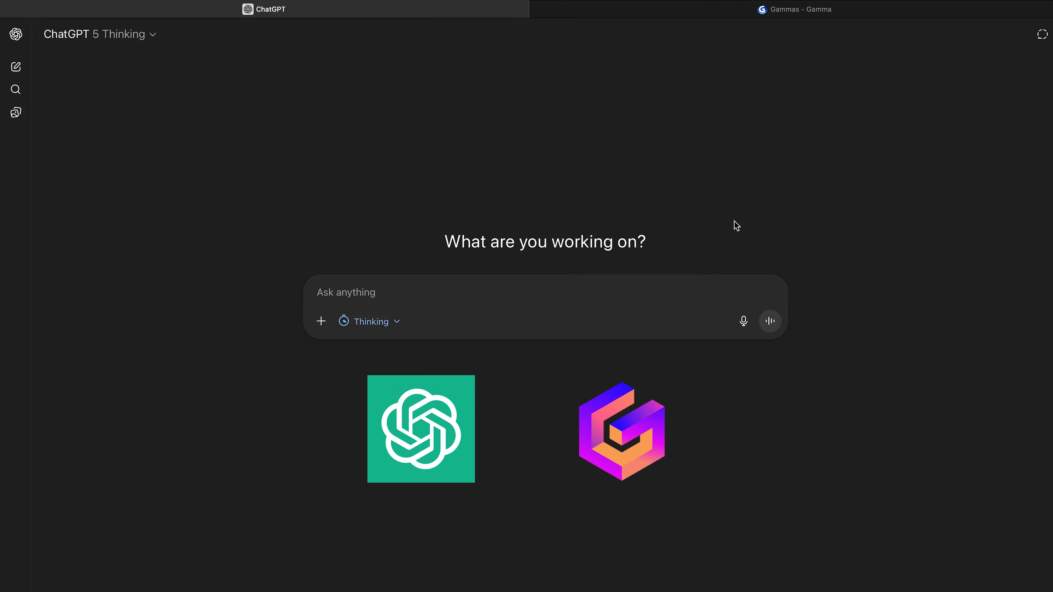
pyautogui.click(718, 6)
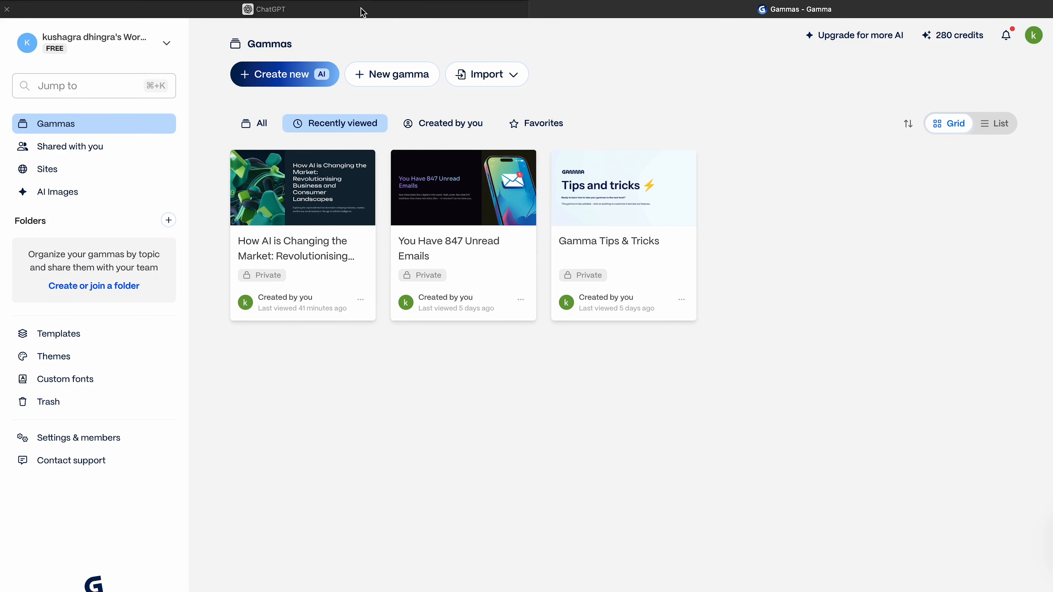
pyautogui.moveTo(347, 12)
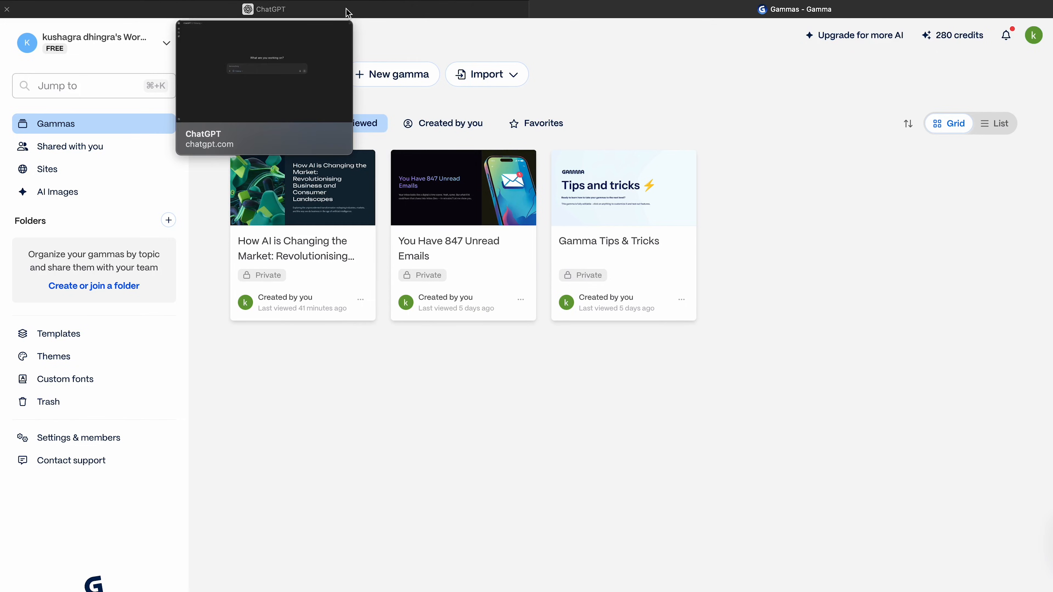
pyautogui.click(344, 14)
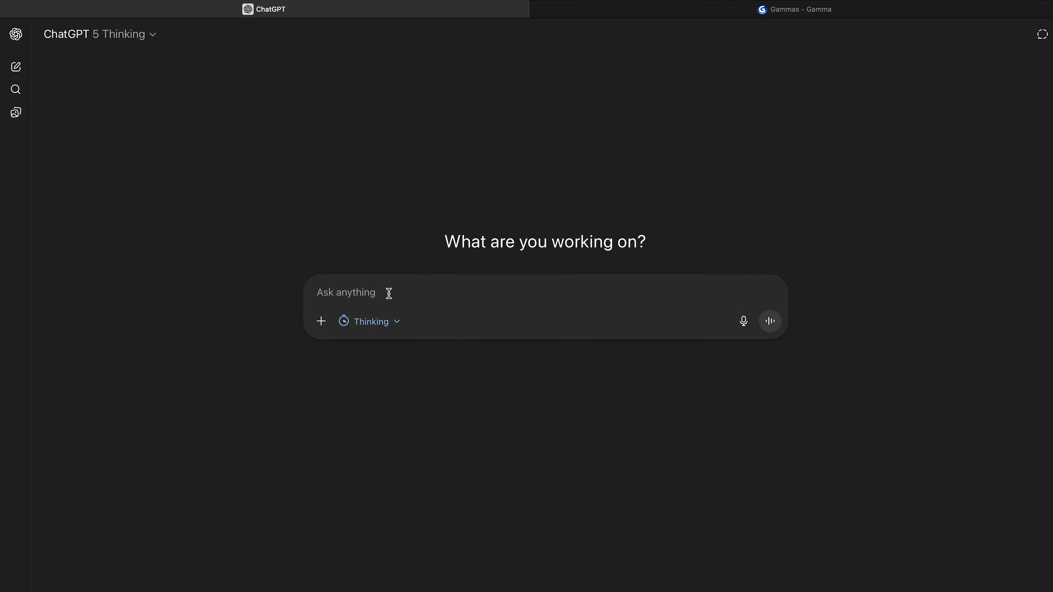
# Step: Ask ChatGPT: "help me write a prompt for gamma to create a presentation on importance of ai in drones"
pyautogui.write('Help me write a prompt for gamma to create a presentation on importance of ai i')
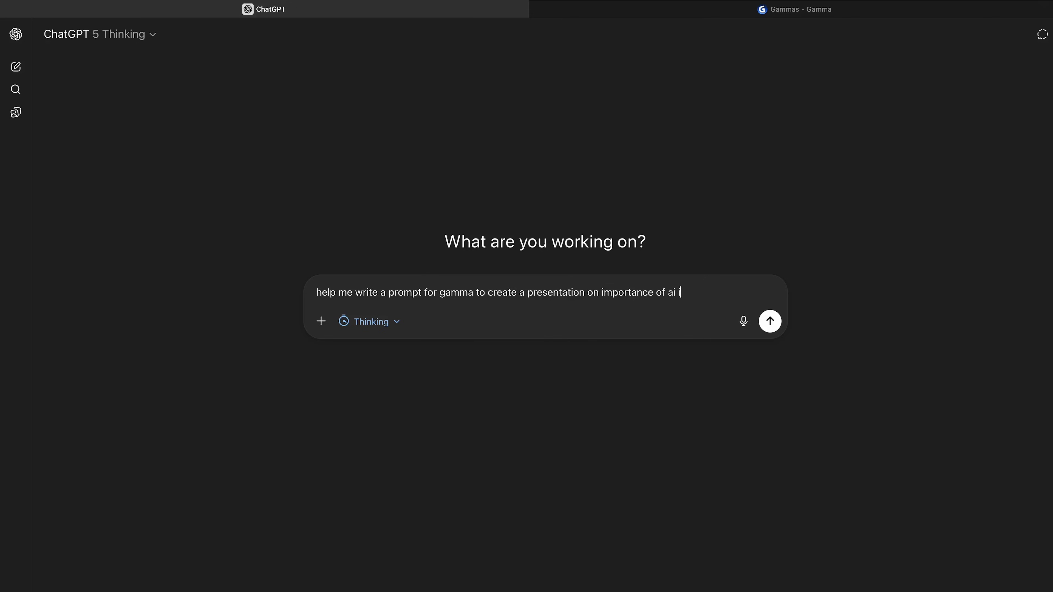
pyautogui.write('s')
pyautogui.press('Return')
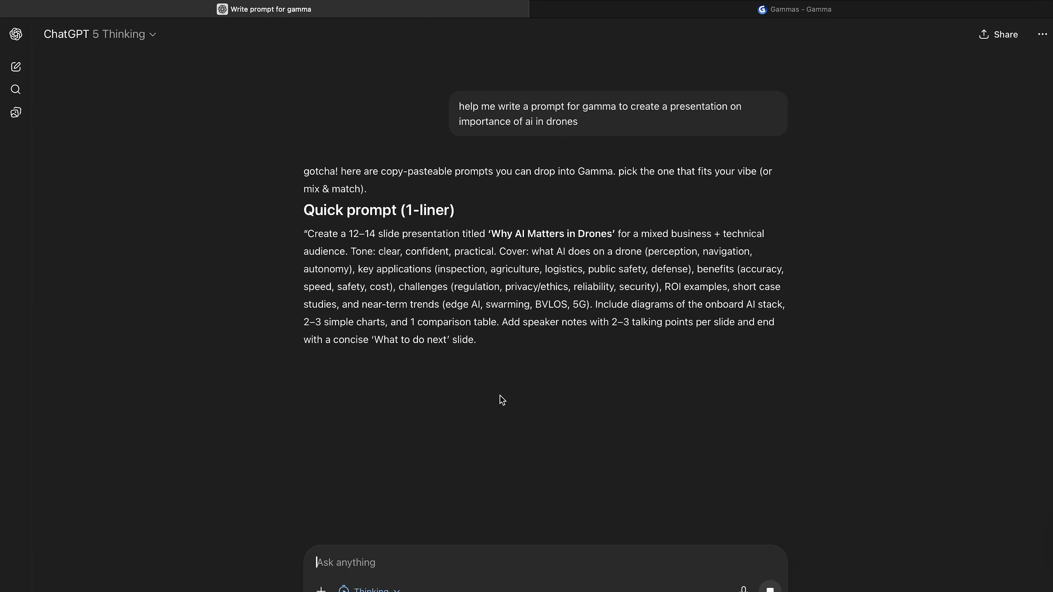
# Step: Review the suggested prompts and copy the full text of the detailed one, from its first line through the content notes
pyautogui.scroll(-3, 492, 336)
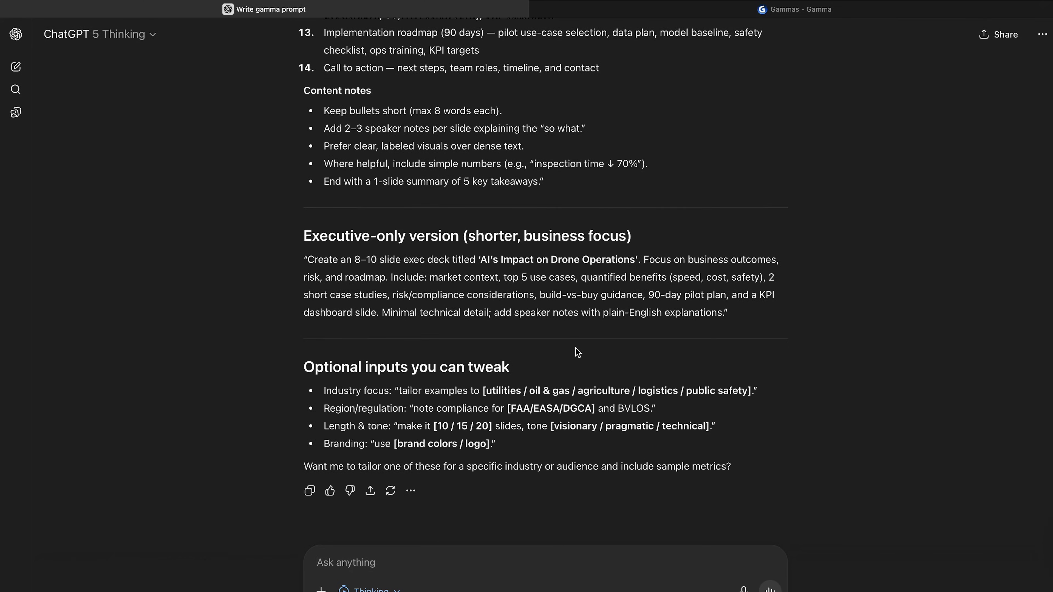
pyautogui.scroll(15, 575, 347)
pyautogui.scroll(4, 575, 347)
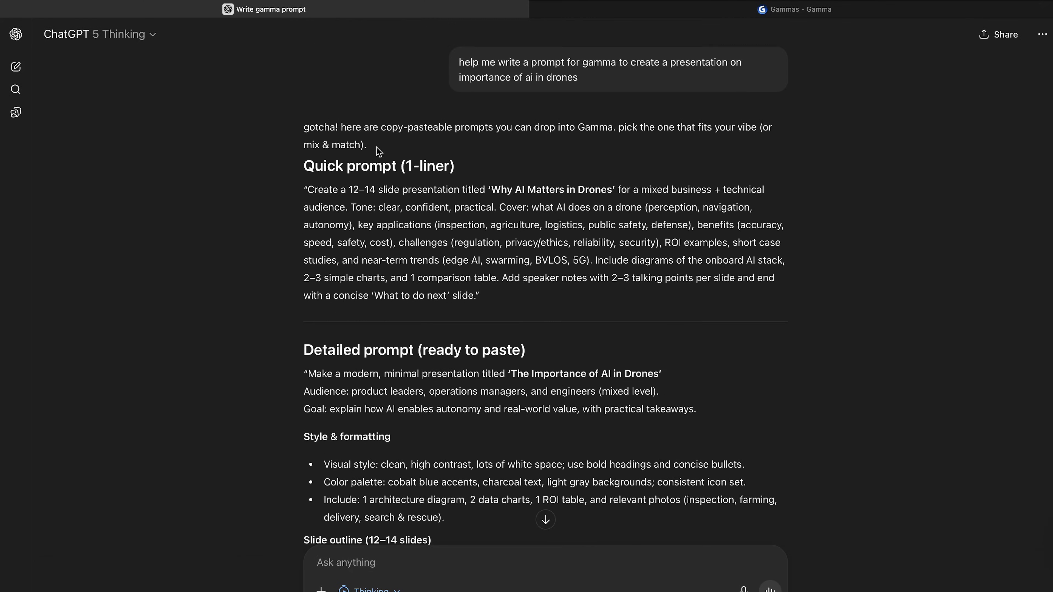
pyautogui.scroll(-20, 500, 333)
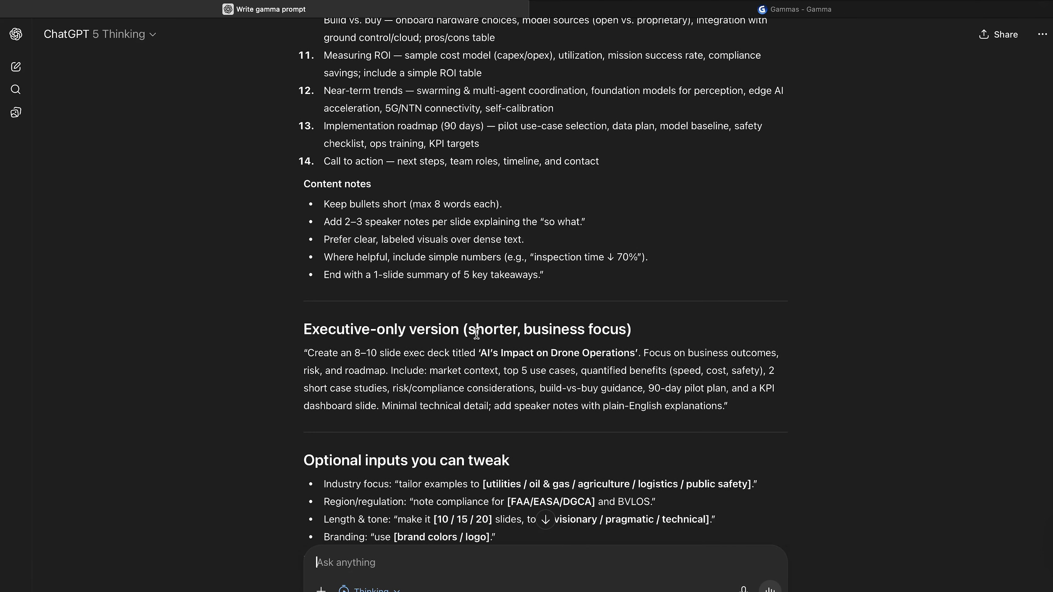
pyautogui.scroll(1, 552, 318)
pyautogui.moveTo(545, 301); pyautogui.dragTo(302, 238)
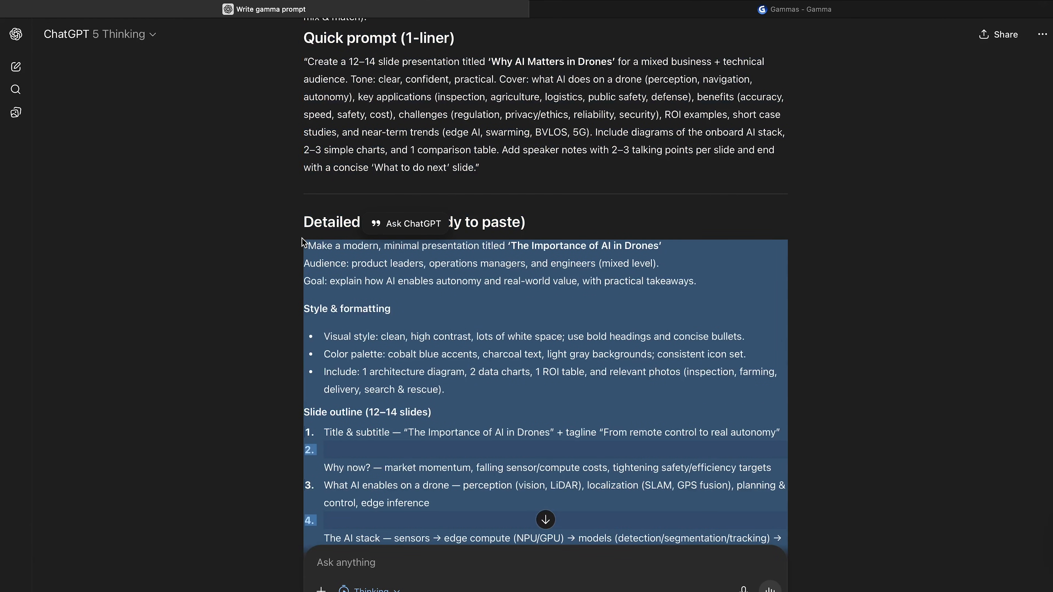
# Step: Switch to Gamma, start a new AI-generated presentation from the copied detailed prompt, and continue to its prompt editor
pyautogui.click(772, 12)
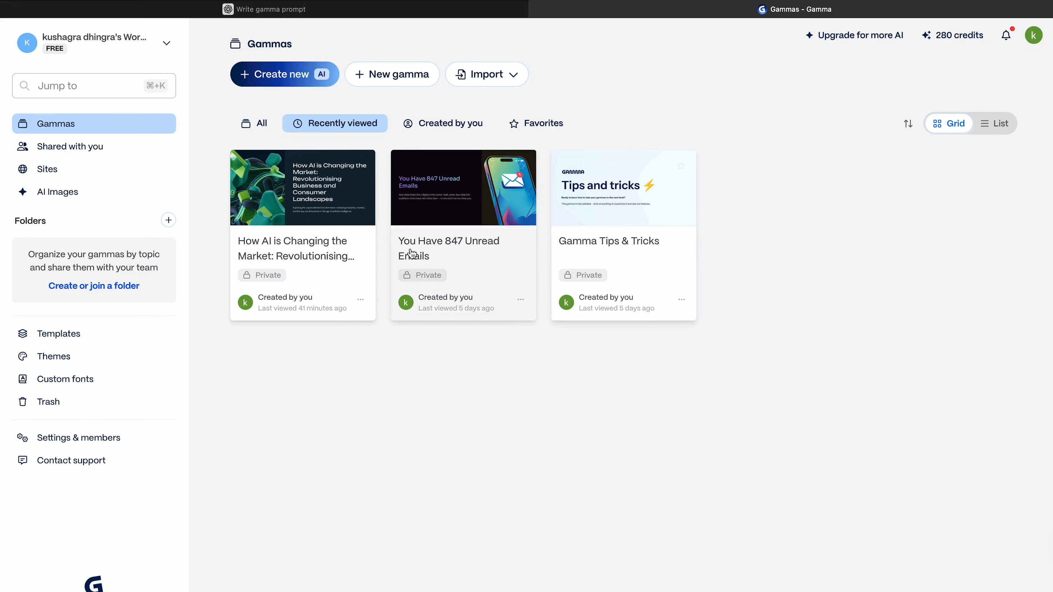
pyautogui.click(273, 82)
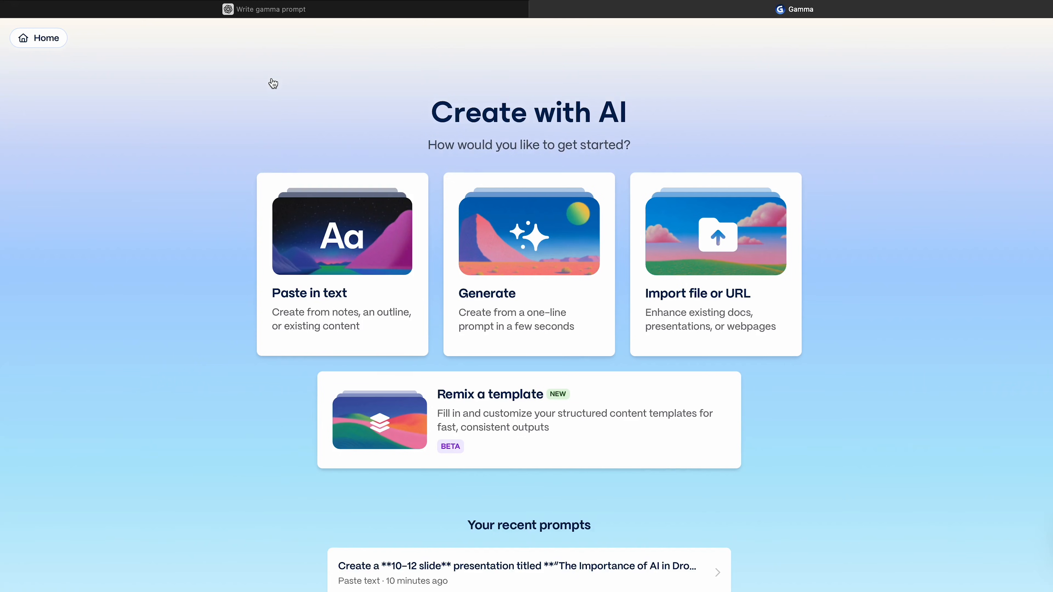
pyautogui.click(529, 274)
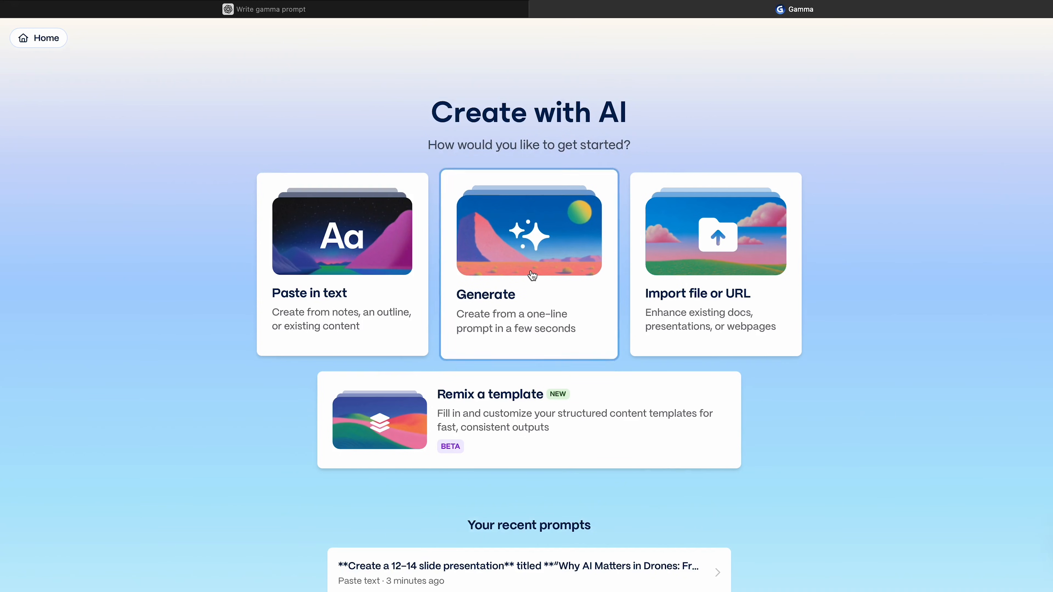
pyautogui.click(426, 246)
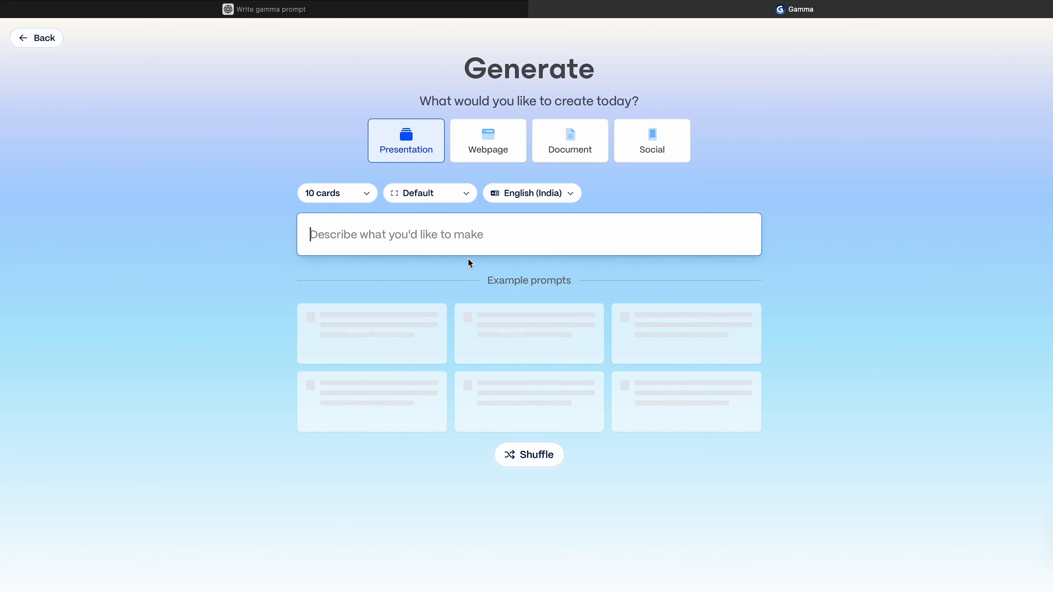
pyautogui.hotkey('ctrl', 'v')
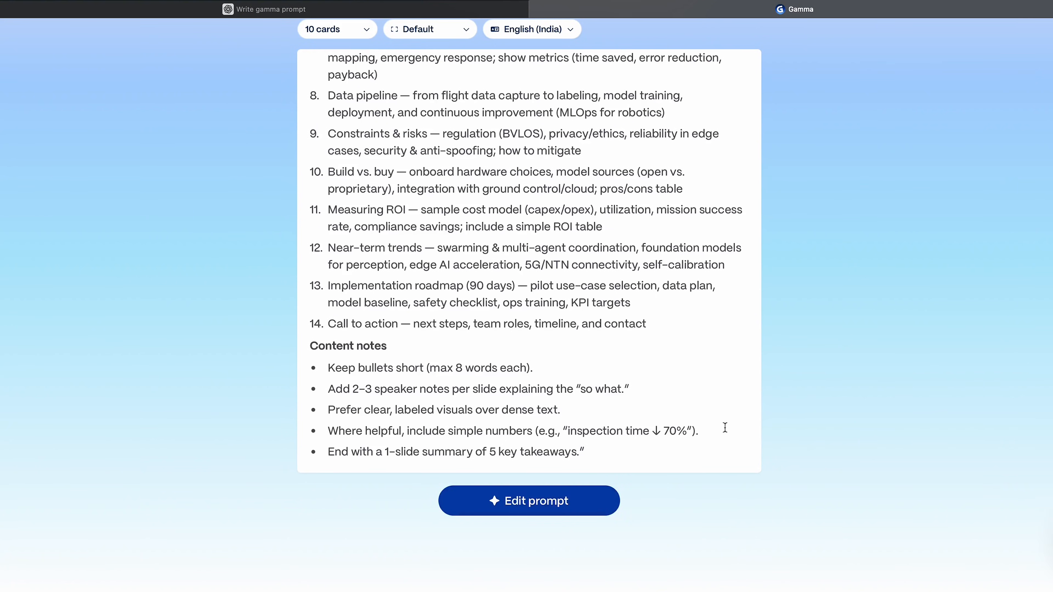
pyautogui.scroll(15, 619, 314)
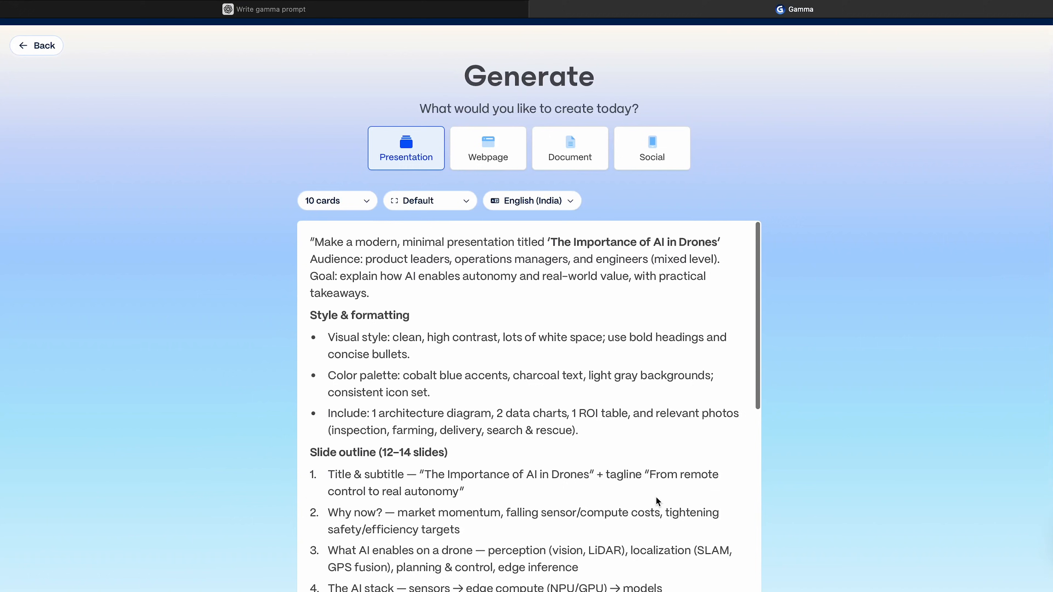
pyautogui.scroll(-2, 460, 381)
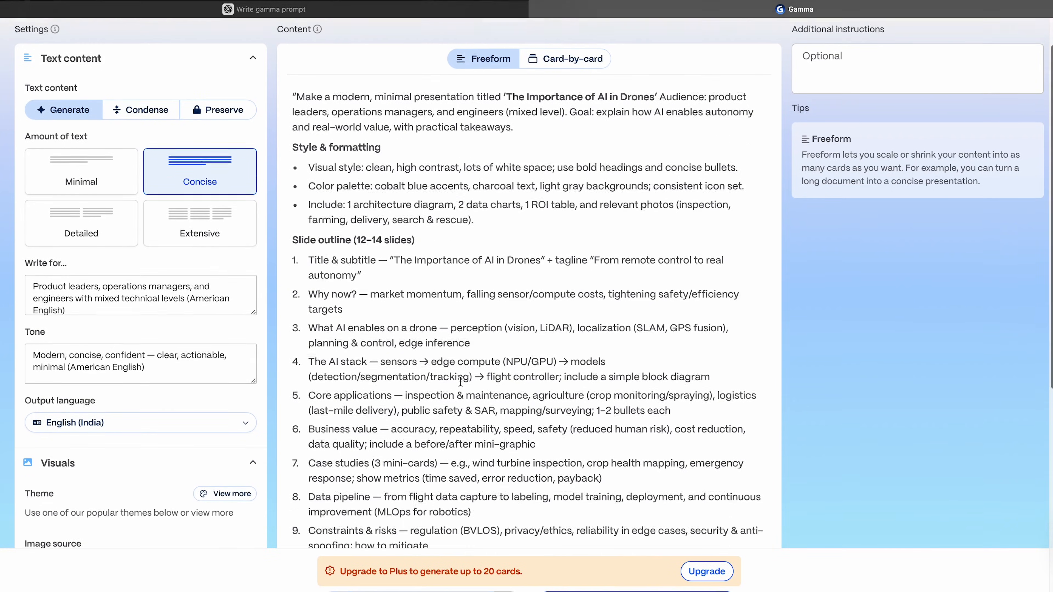
# Step: Review the text and visual settings, add "cinematic" as an extra image-style keyword, and generate the presentation
pyautogui.scroll(1, 267, 174)
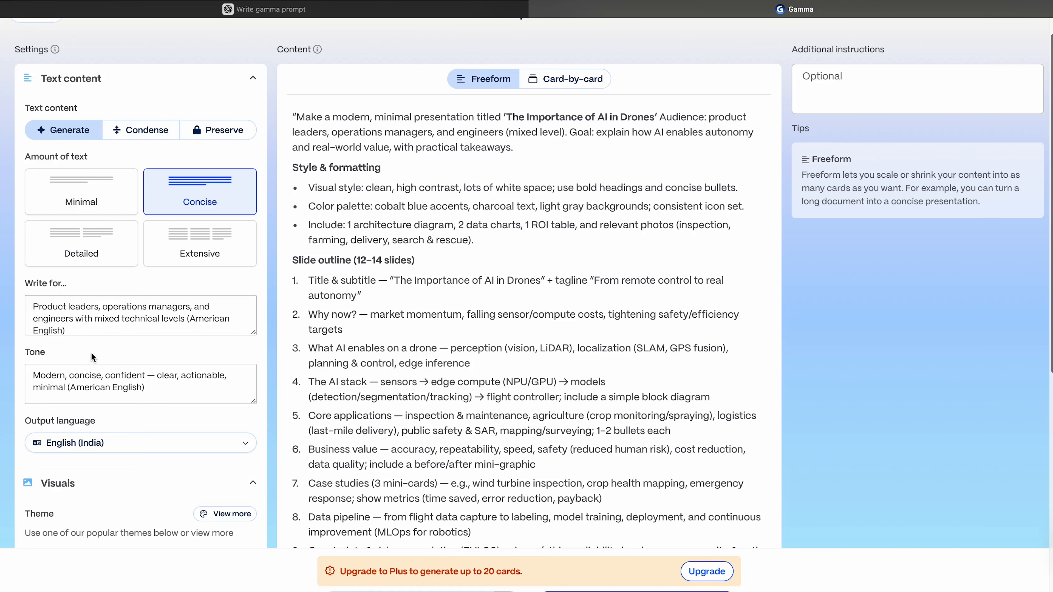
pyautogui.scroll(-6, 125, 350)
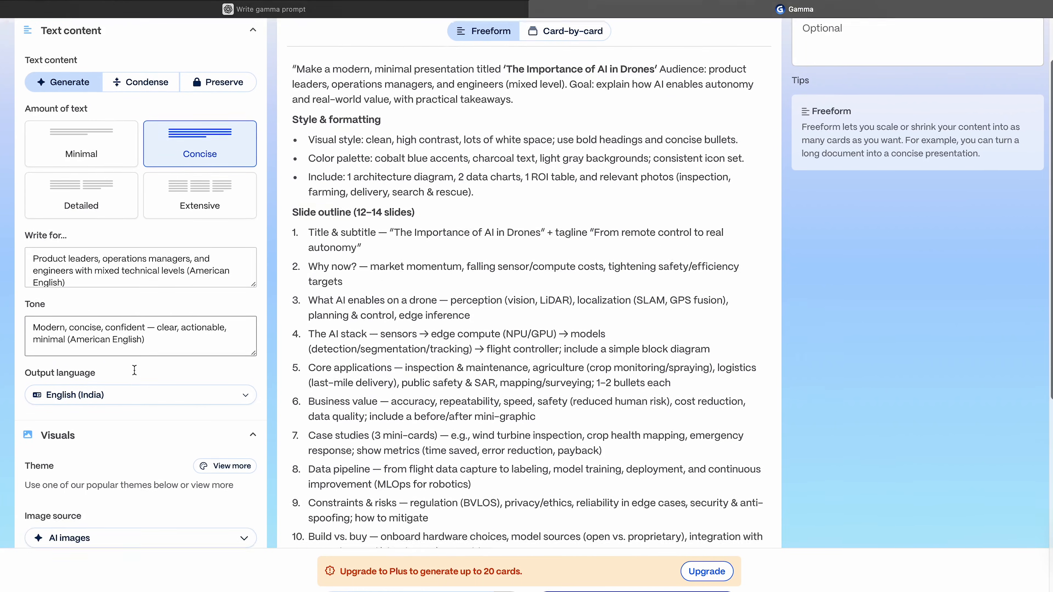
pyautogui.scroll(-2, 126, 348)
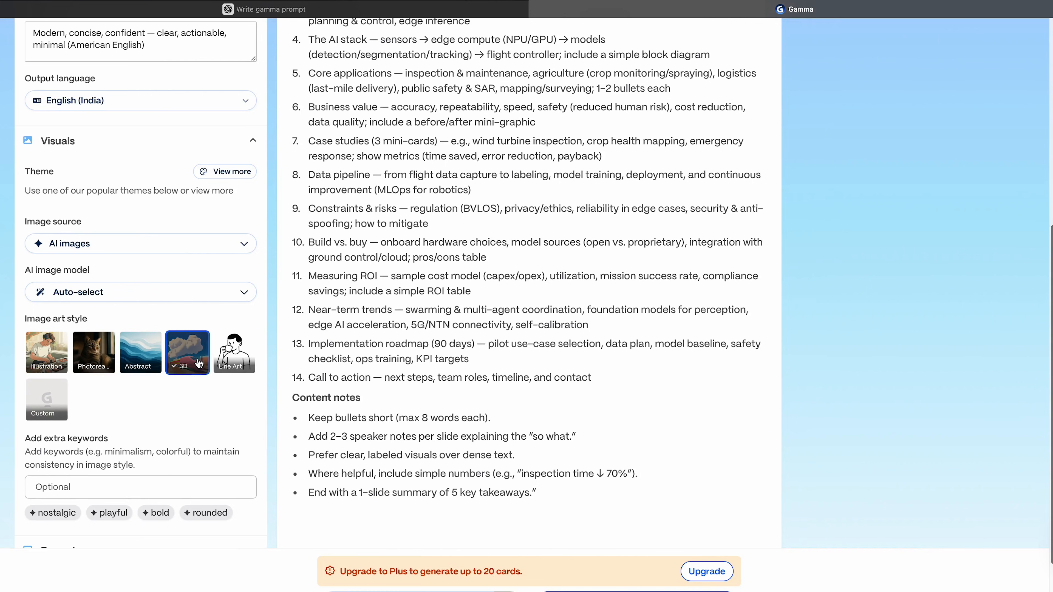
pyautogui.scroll(-3, 124, 440)
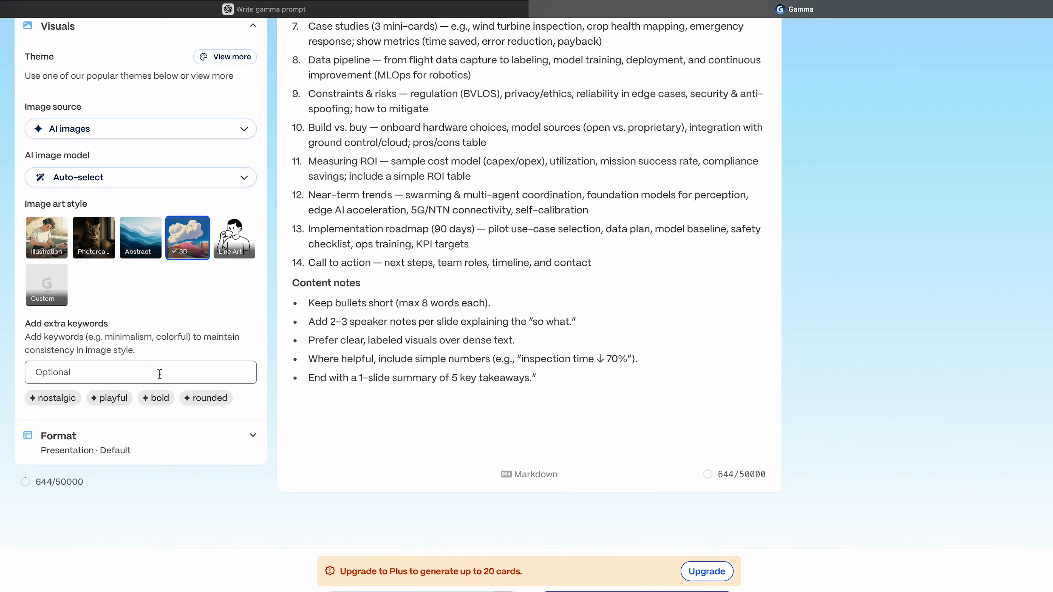
pyautogui.click(83, 377)
pyautogui.write('cinematic')
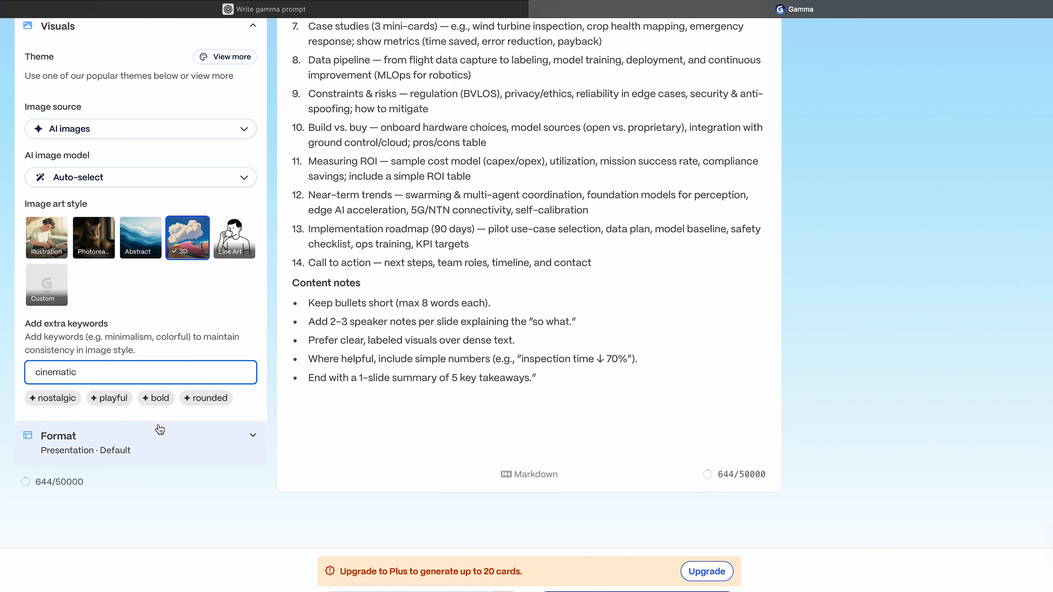
pyautogui.click(198, 539)
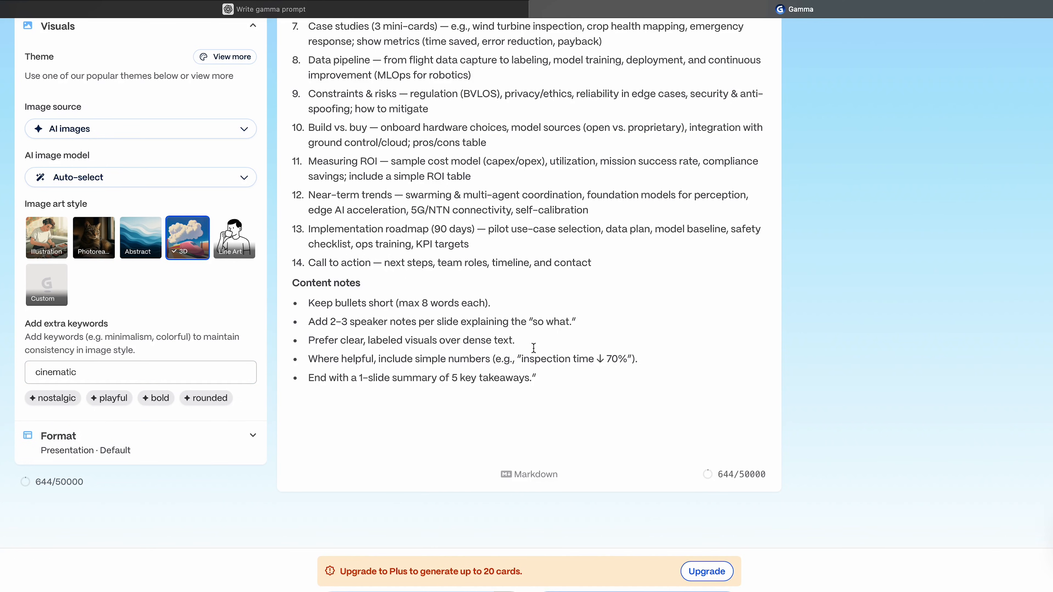
pyautogui.scroll(12, 552, 371)
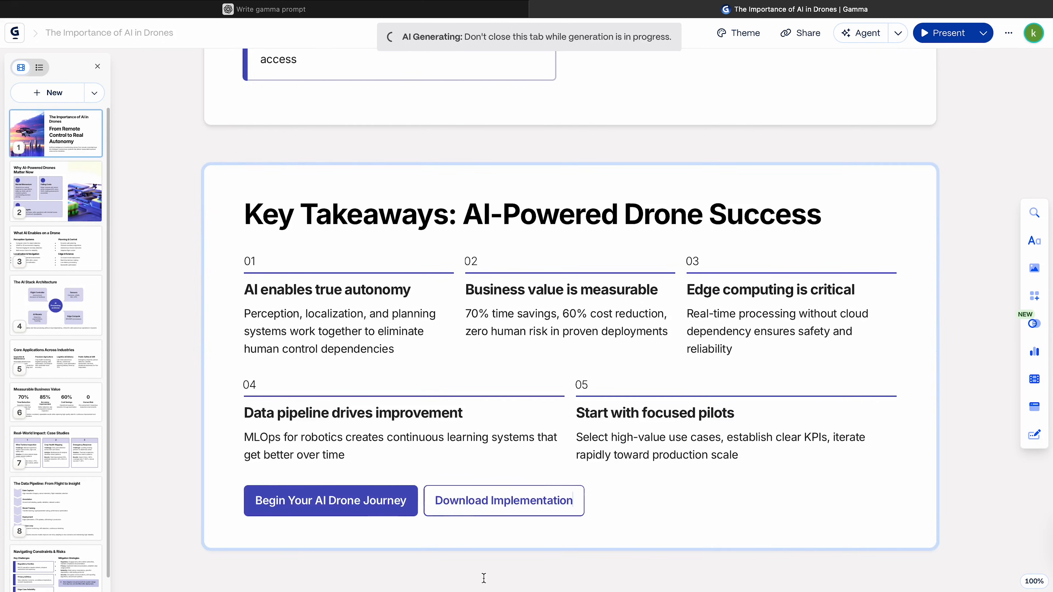
# Step: Look back through the generated slides to the first card and apply the dark Wine theme to the presentation
pyautogui.scroll(2, 611, 341)
pyautogui.scroll(20, 609, 340)
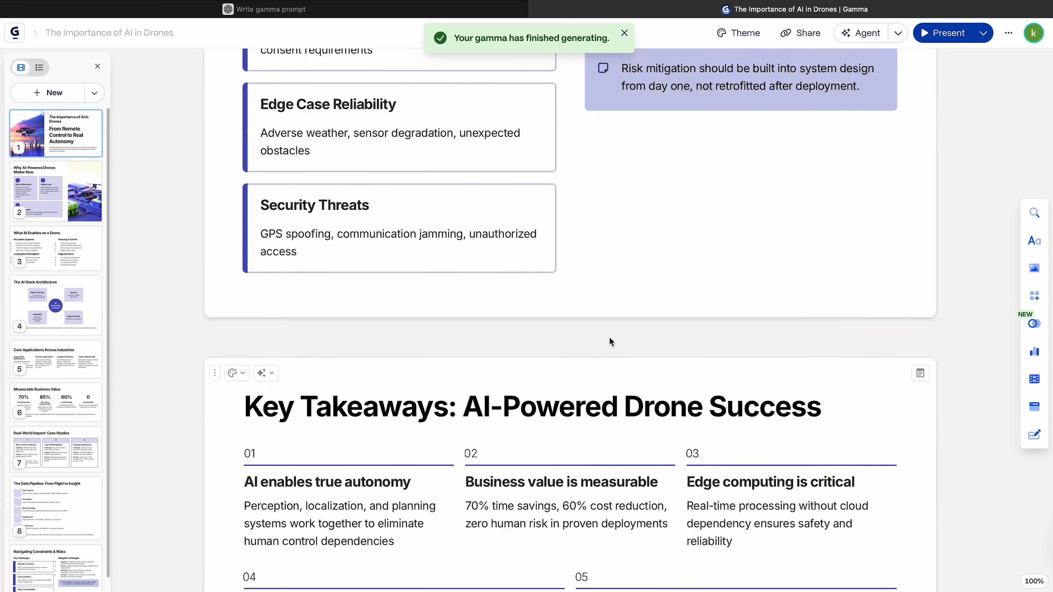
pyautogui.scroll(20, 610, 341)
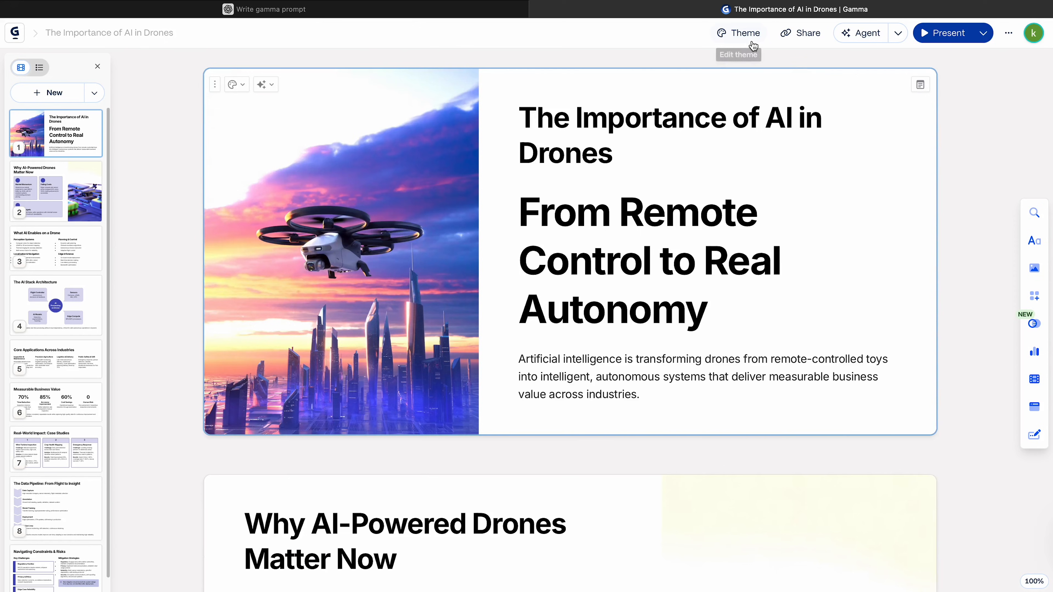
pyautogui.click(746, 37)
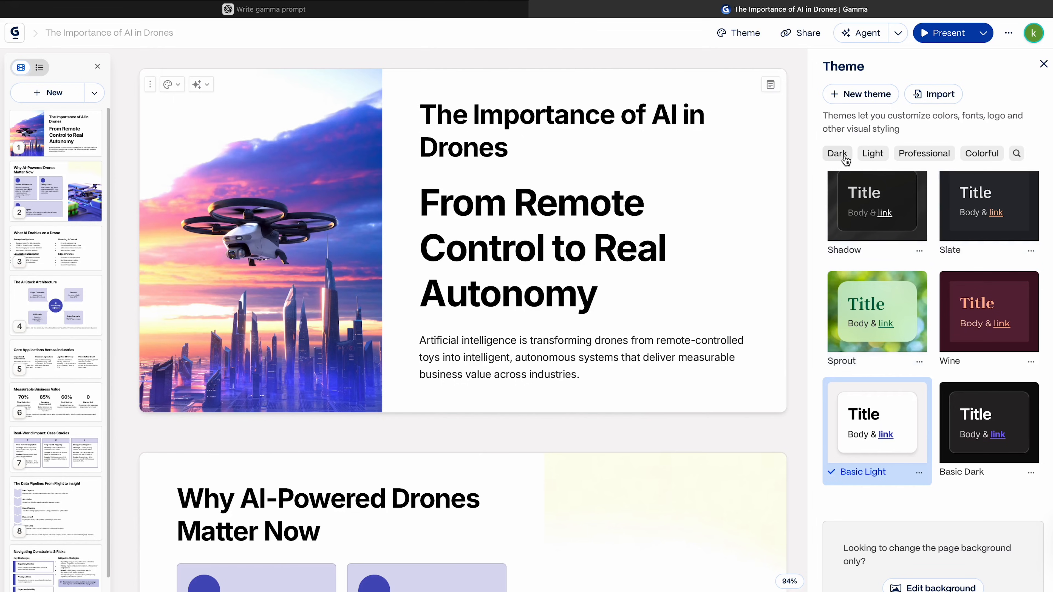
pyautogui.click(837, 154)
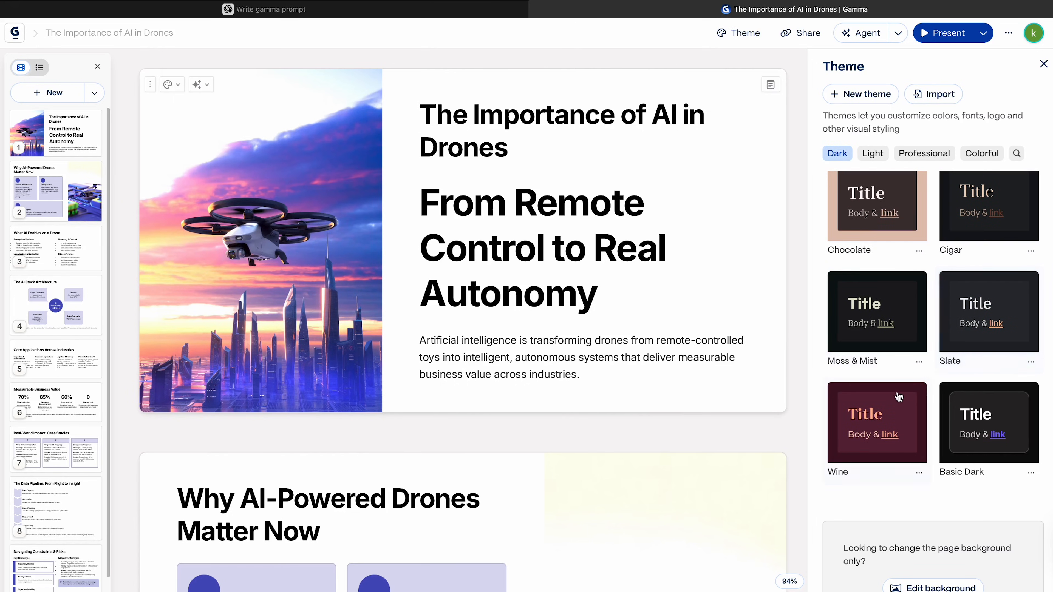
pyautogui.click(886, 431)
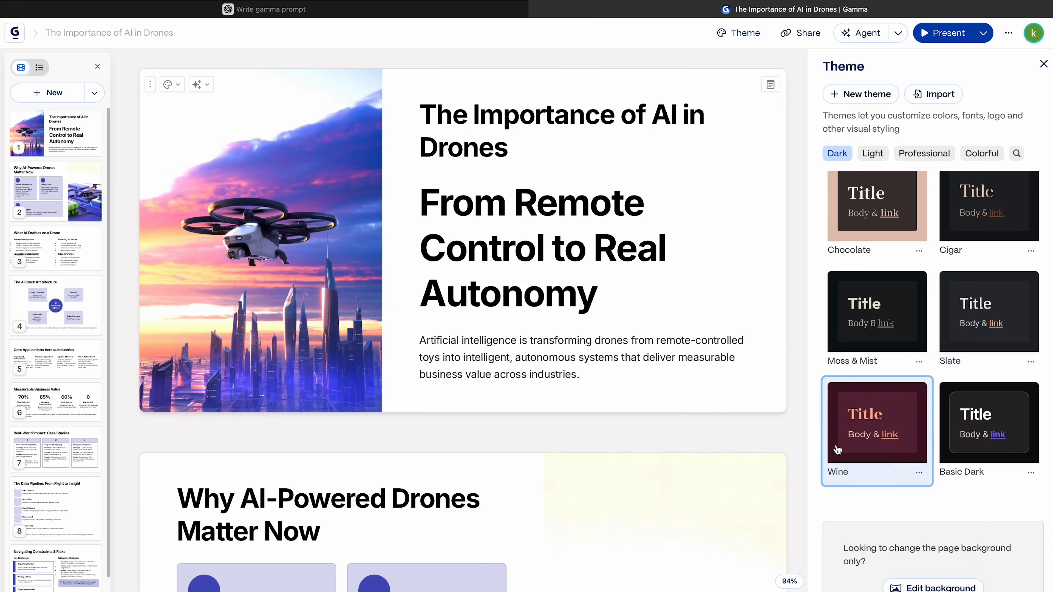
# Step: Review how the slides look in the Wine theme, from the title card through the case studies and data pipeline
pyautogui.scroll(-4, 692, 360)
pyautogui.scroll(-15, 694, 353)
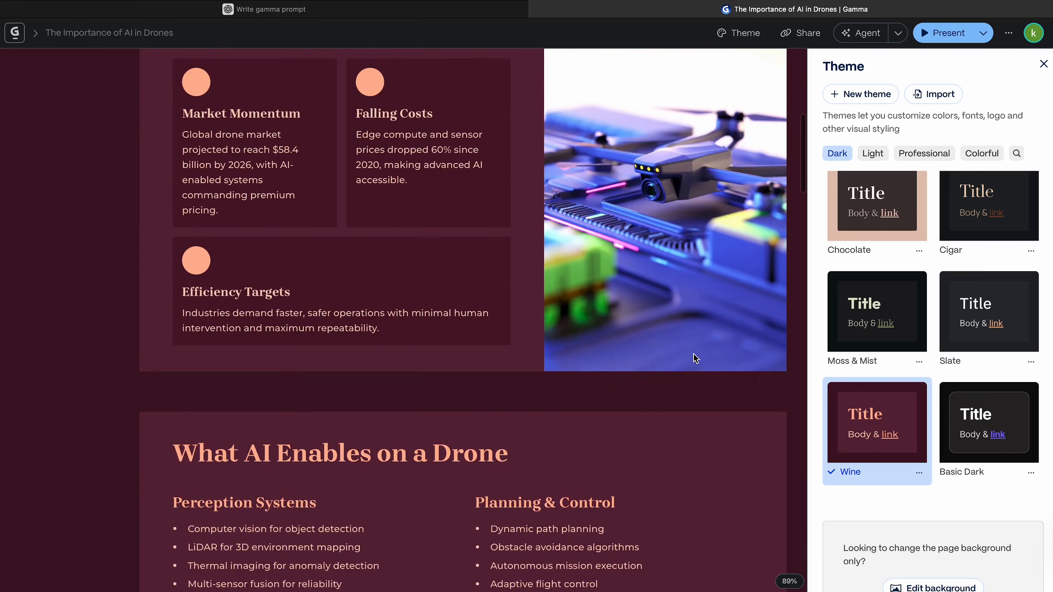
pyautogui.scroll(-8, 694, 358)
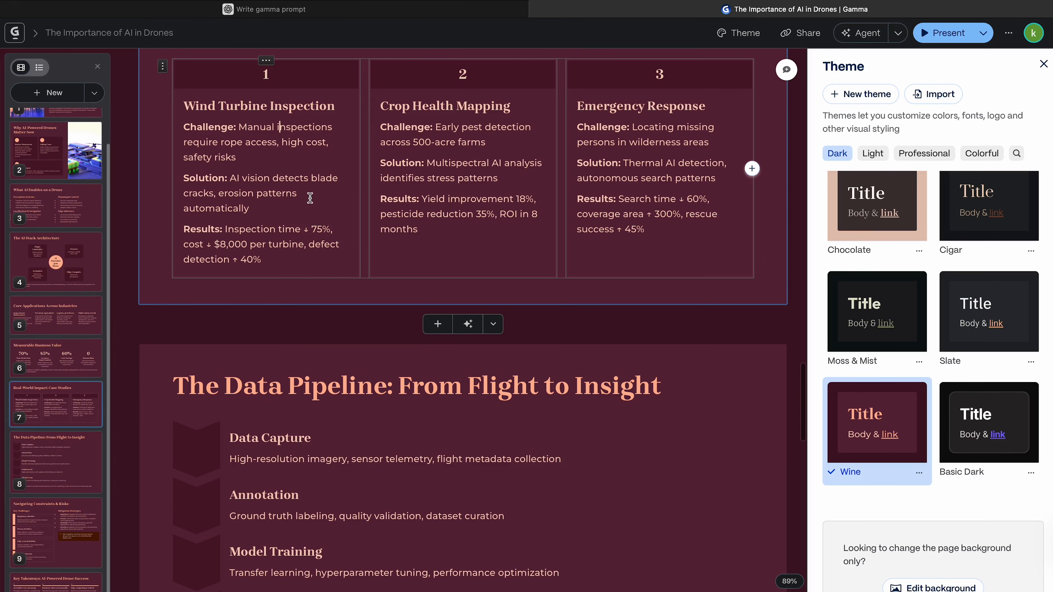
pyautogui.click(554, 201)
pyautogui.scroll(20, 476, 236)
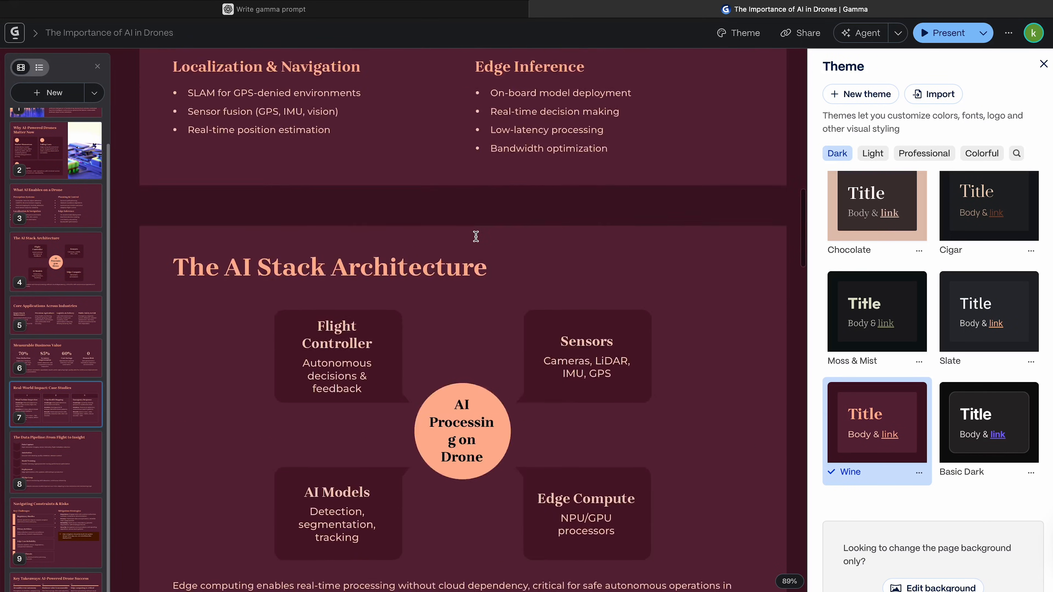